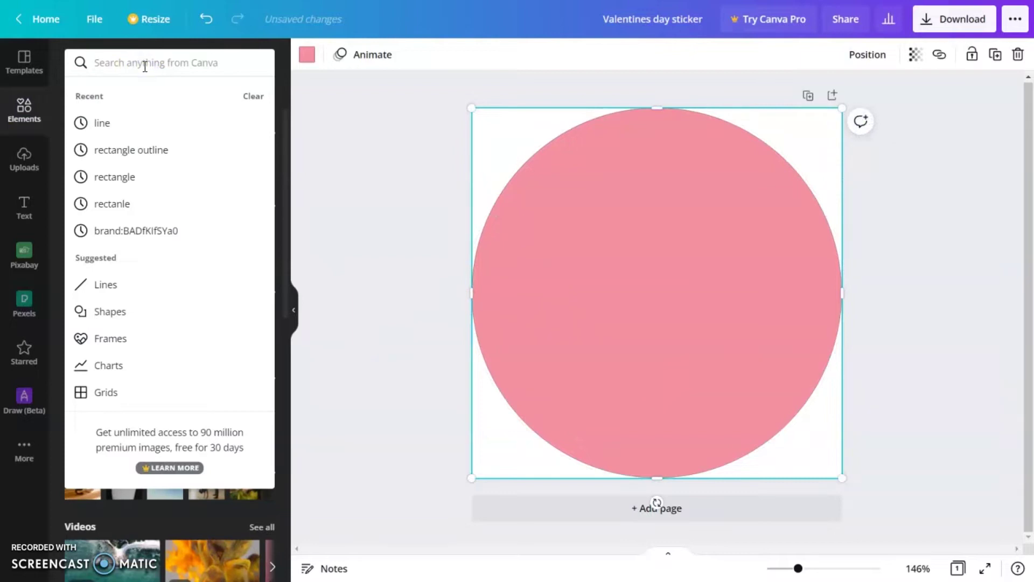
# - Search the elements for "heart" and add the heart-leaved tree graphic, enlarged over the right half of the circle
pyautogui.write('heart')
pyautogui.press('Return')
pyautogui.scroll(-5, 178, 331)
pyautogui.scroll(-15, 178, 331)
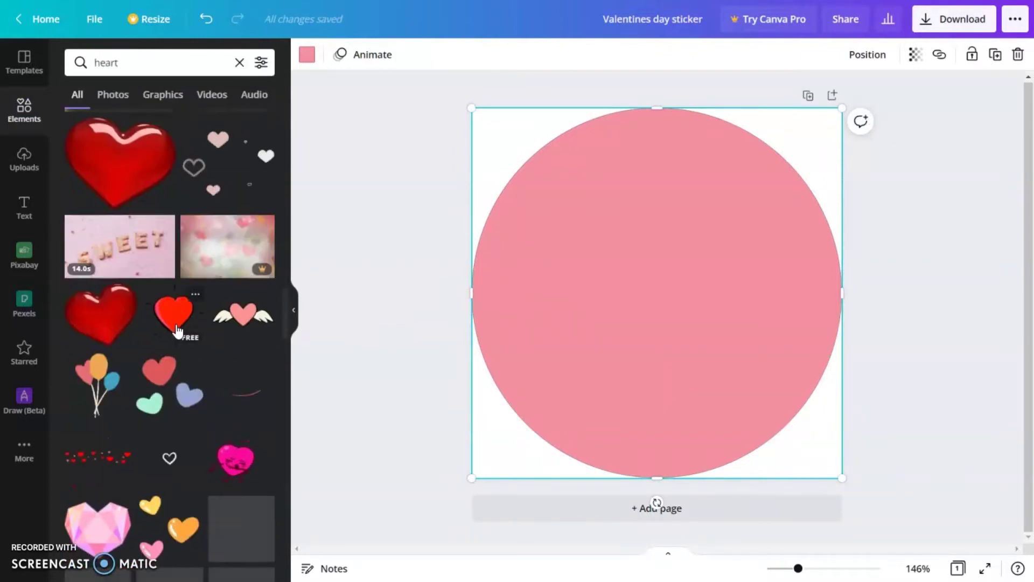
pyautogui.click(177, 326)
pyautogui.moveTo(803, 439); pyautogui.dragTo(732, 366)
pyautogui.moveTo(635, 269); pyautogui.dragTo(728, 334)
pyautogui.click(867, 289)
# - Recolour the circle with the red from the tree graphic's photo colours
pyautogui.click(671, 166)
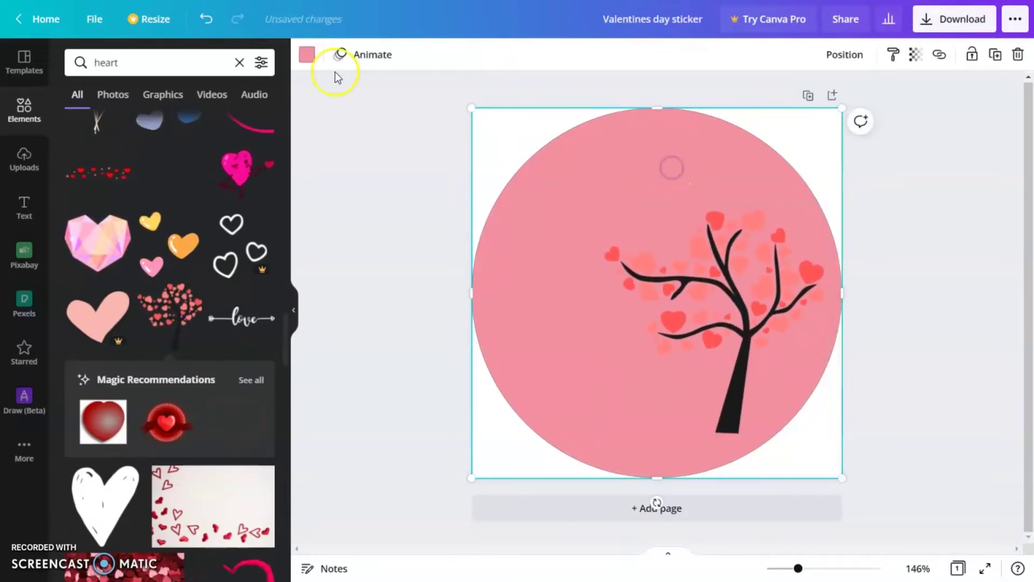
pyautogui.click(310, 55)
pyautogui.click(192, 305)
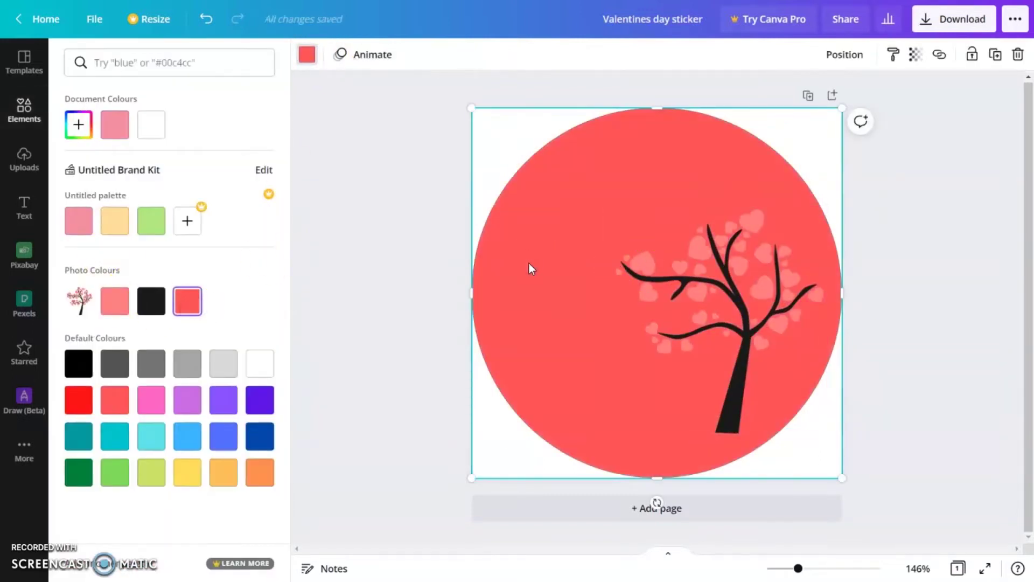
# - Duplicate the large circle and shrink the copy so it sits inside the original
pyautogui.hotkey('ctrl', 'c')
pyautogui.hotkey('ctrl', 'v')
pyautogui.moveTo(713, 316); pyautogui.dragTo(686, 292)
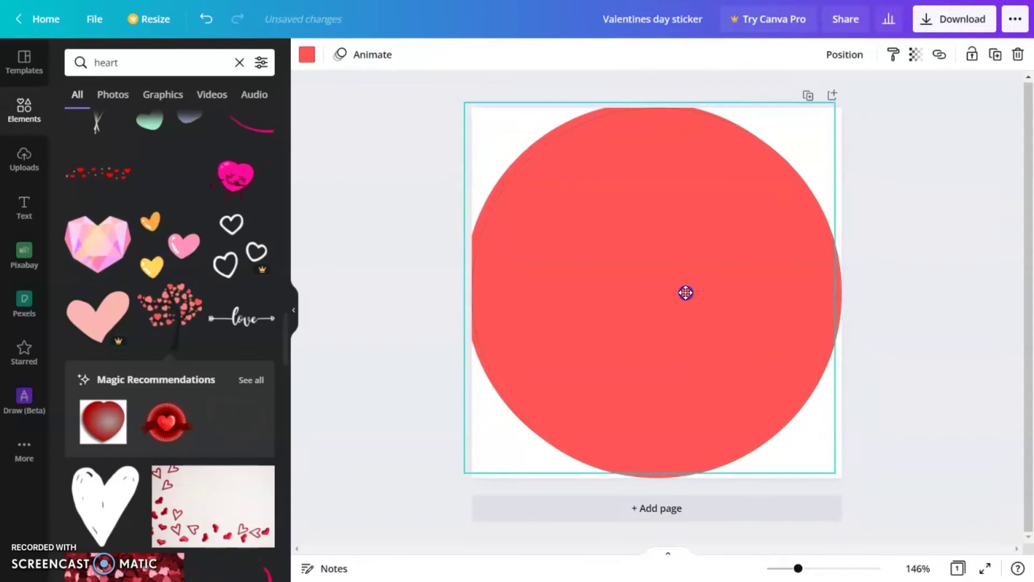
pyautogui.moveTo(835, 106); pyautogui.dragTo(810, 127)
# - Colour the smaller circle white, centre and size it to leave a thin outer ring, and place it behind the tree
pyautogui.click(307, 54)
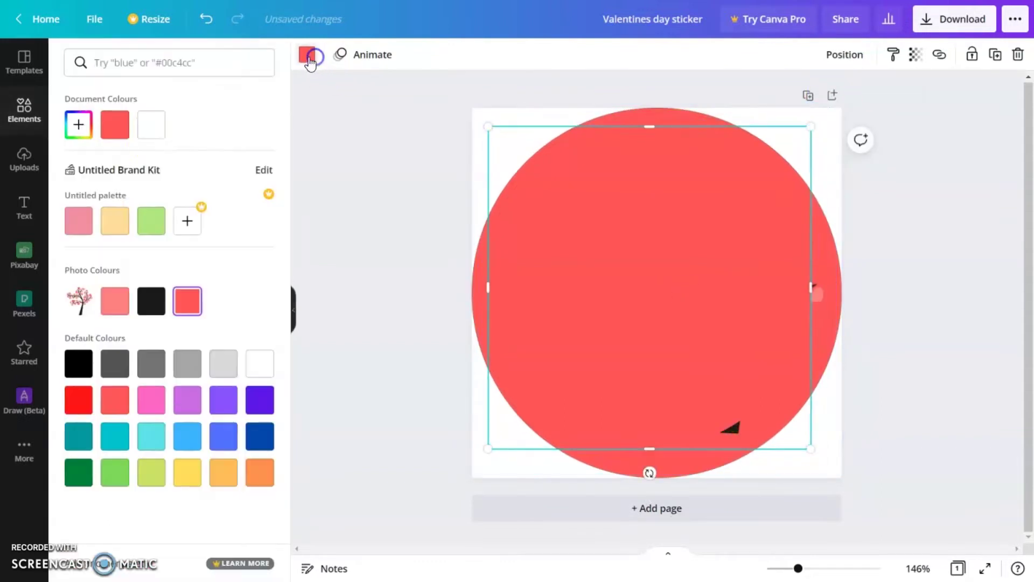
pyautogui.click(152, 124)
pyautogui.moveTo(591, 260)
pyautogui.mouseDown()
pyautogui.moveTo(607, 265)
pyautogui.moveTo(596, 265)
pyautogui.mouseUp()
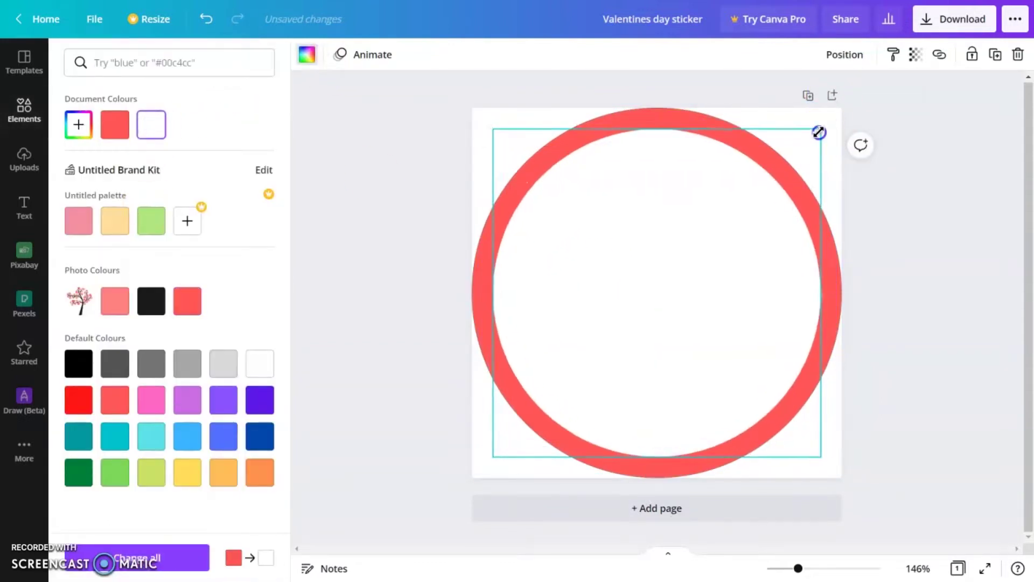
pyautogui.moveTo(817, 131); pyautogui.dragTo(833, 123)
pyautogui.hotkey('ctrl', '[')
pyautogui.click(748, 388)
pyautogui.click(796, 156)
pyautogui.click(307, 55)
pyautogui.click(150, 300)
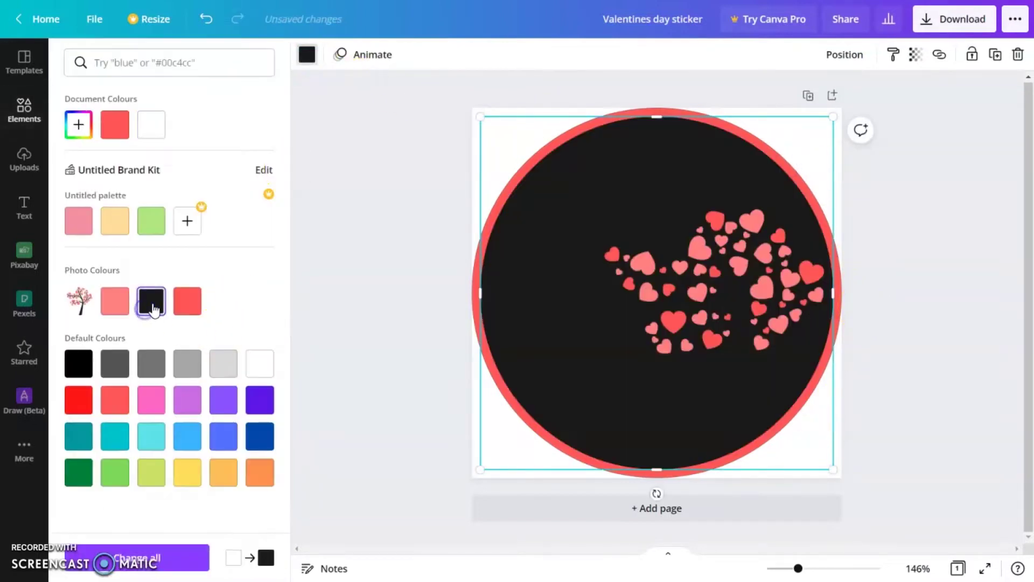
pyautogui.hotkey('ctrl', 'z')
pyautogui.click(451, 294)
pyautogui.click(522, 165)
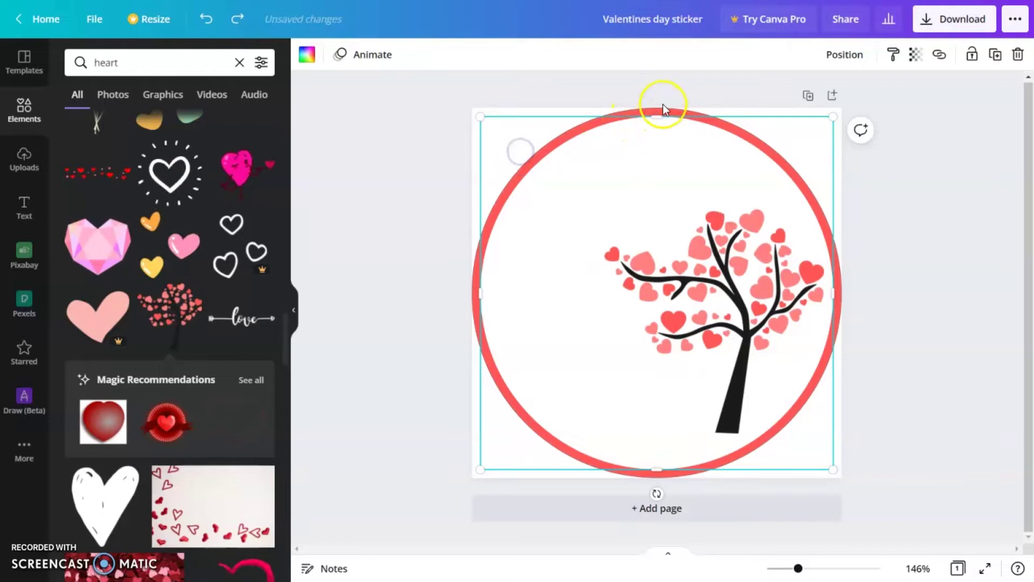
# - Colour the outer circle with the black from the tree graphic's photo colours
pyautogui.click(663, 107)
pyautogui.click(314, 55)
pyautogui.click(151, 300)
pyautogui.click(948, 266)
# - Enlarge the heart tree and move it down so the trunk's base meets the lower edge of the ring
pyautogui.moveTo(726, 327); pyautogui.dragTo(718, 357)
pyautogui.moveTo(812, 238); pyautogui.dragTo(819, 214)
pyautogui.moveTo(757, 324); pyautogui.dragTo(766, 319)
pyautogui.moveTo(829, 327); pyautogui.dragTo(841, 328)
pyautogui.moveTo(779, 317); pyautogui.dragTo(763, 327)
pyautogui.click(947, 346)
pyautogui.moveTo(732, 390); pyautogui.dragTo(722, 397)
pyautogui.click(939, 386)
pyautogui.click(712, 417)
pyautogui.click(903, 412)
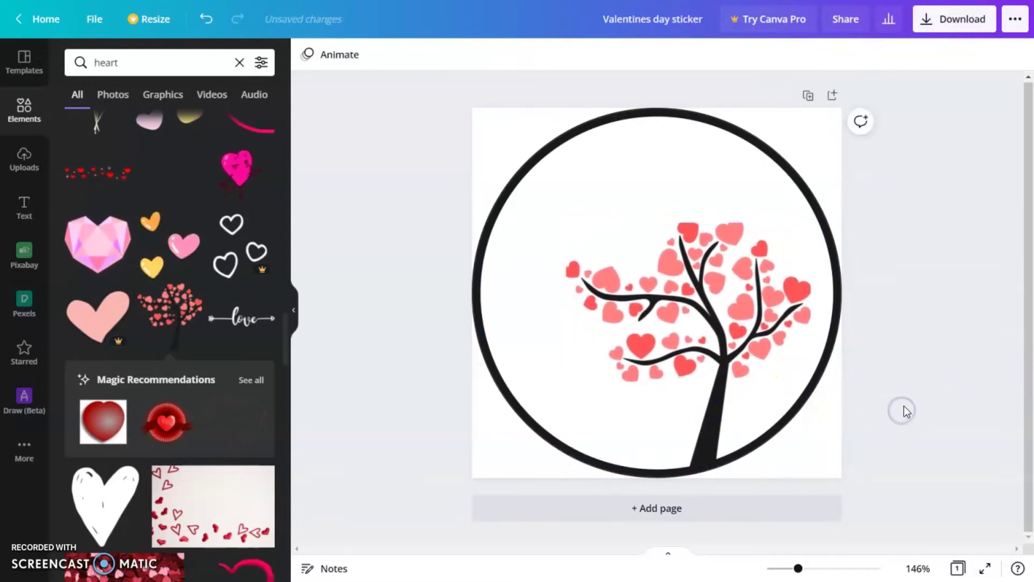
# - Extend the tree graphic's cropped left and top edges to show the whole hearts, and shift it up to the right
pyautogui.click(649, 277)
pyautogui.moveTo(564, 339); pyautogui.dragTo(556, 341)
pyautogui.moveTo(688, 225); pyautogui.dragTo(684, 209)
pyautogui.moveTo(776, 281); pyautogui.dragTo(794, 271)
# - Shrink the inner white circle slightly to make the black ring thicker
pyautogui.click(649, 161)
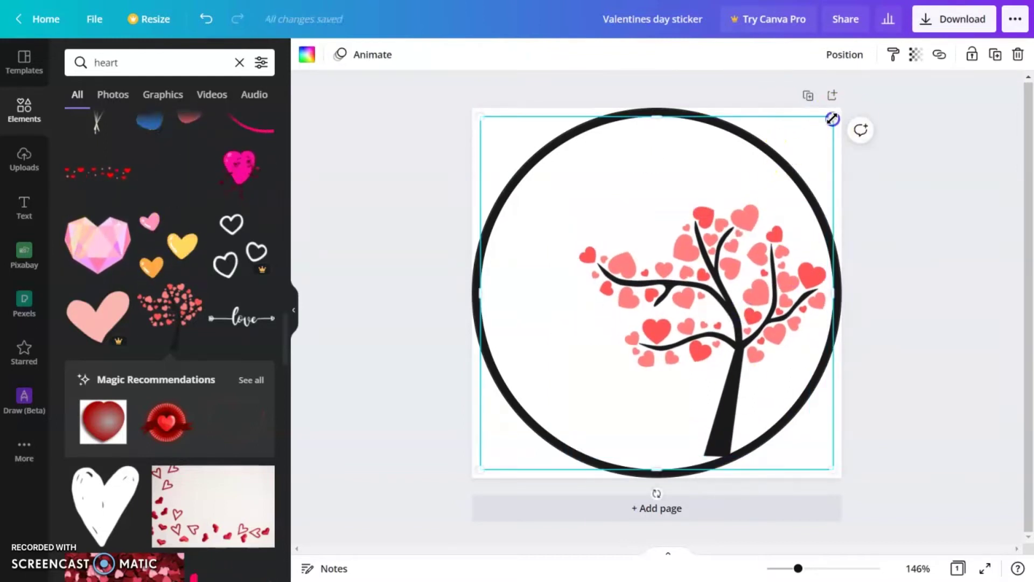
pyautogui.moveTo(833, 116); pyautogui.dragTo(824, 129)
pyautogui.click(910, 272)
# - Add a heading that reads "Love being under your shade forever"
pyautogui.click(19, 315)
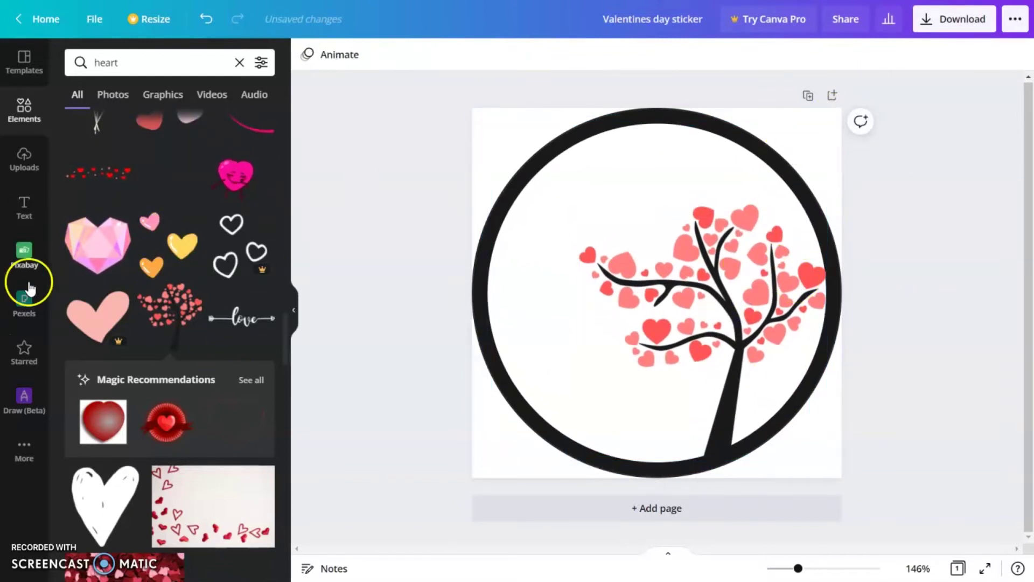
pyautogui.click(22, 209)
pyautogui.click(164, 135)
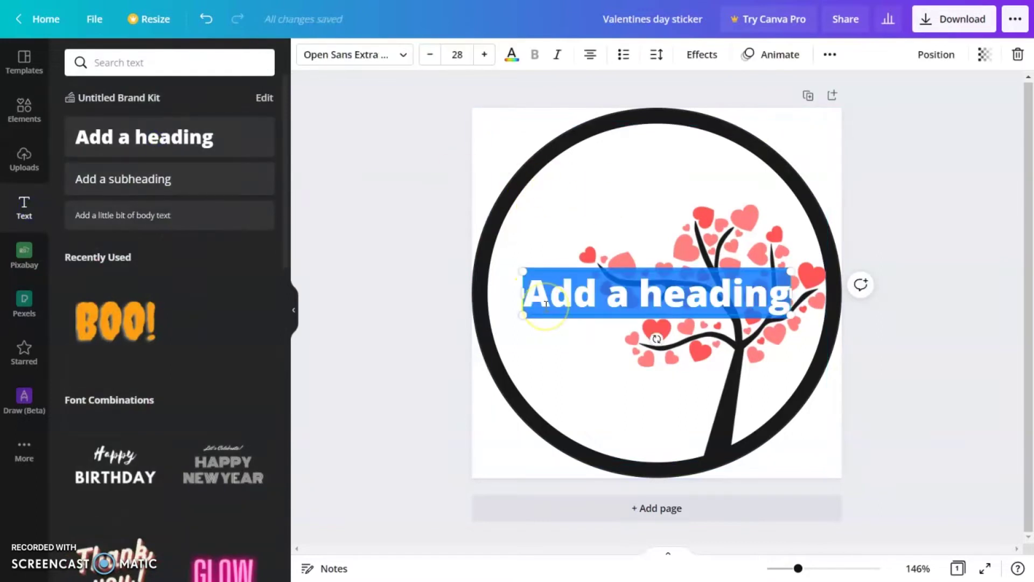
pyautogui.write('Love bei')
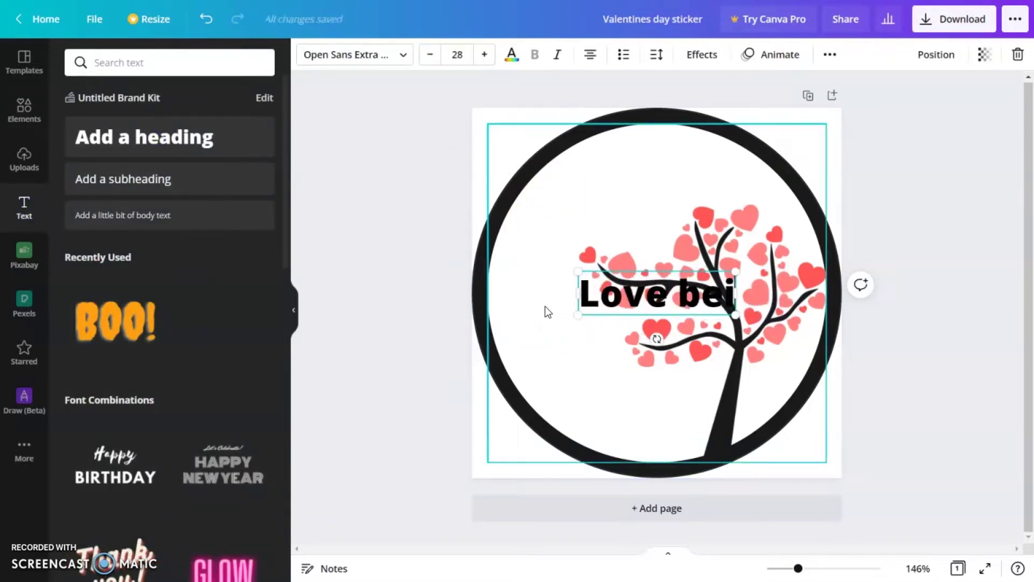
pyautogui.write('ng under')
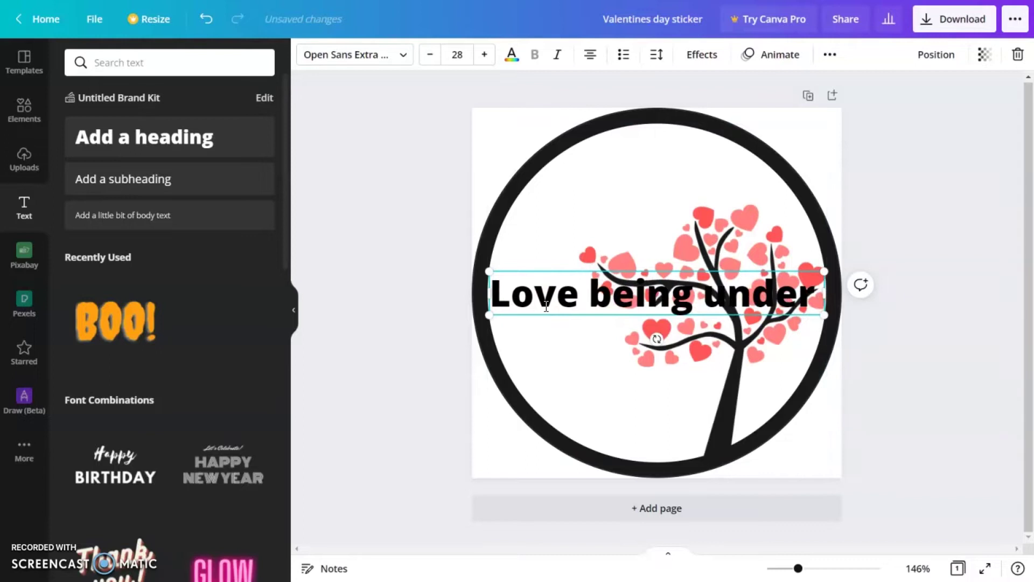
pyautogui.write(' your shade forever')
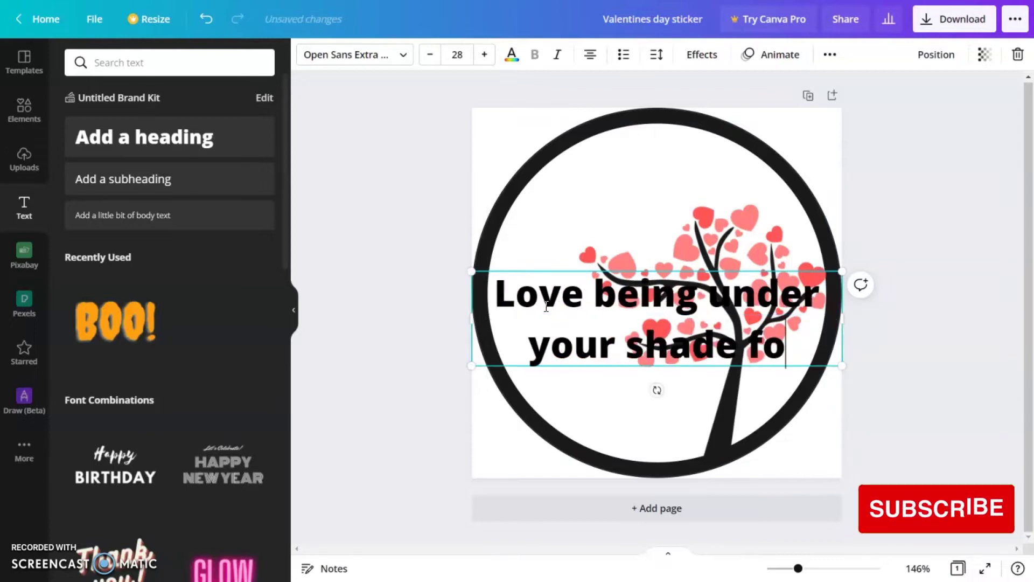
pyautogui.click(891, 350)
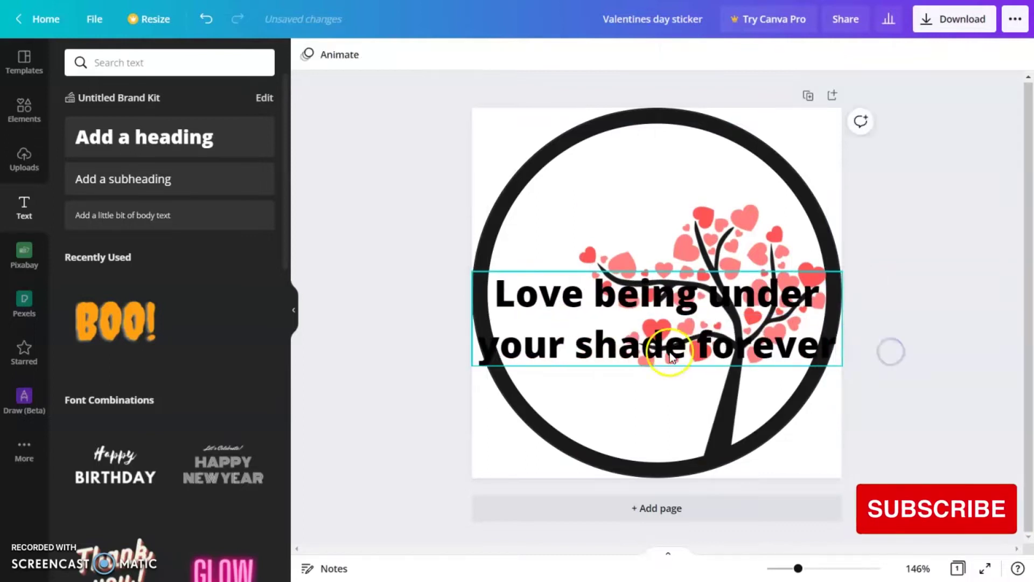
# - Move the heading to the upper part of the circle and style it in the tree's red with the Apricots font
pyautogui.moveTo(677, 348); pyautogui.dragTo(682, 234)
pyautogui.doubleClick(570, 227)
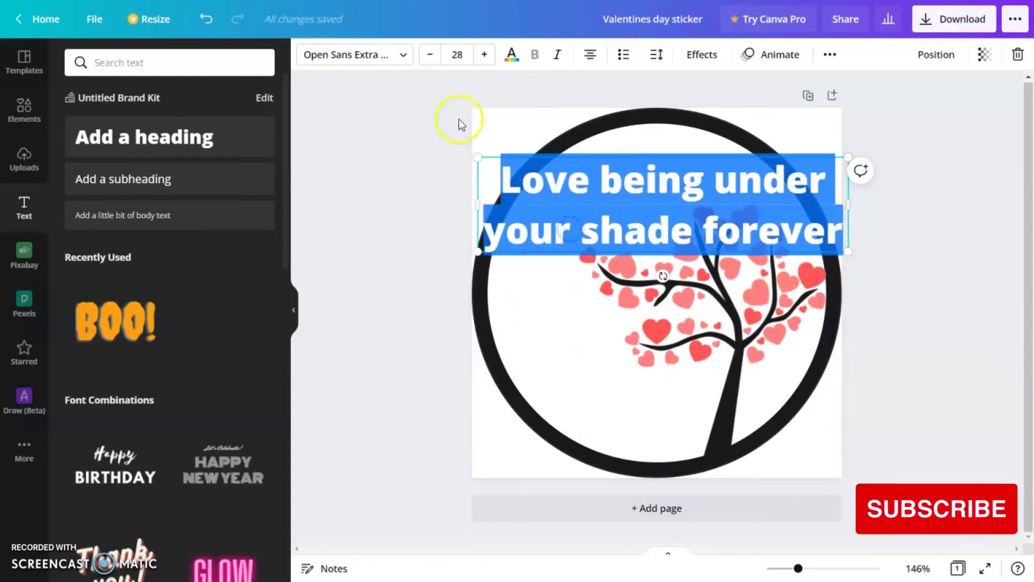
pyautogui.click(512, 54)
pyautogui.click(183, 298)
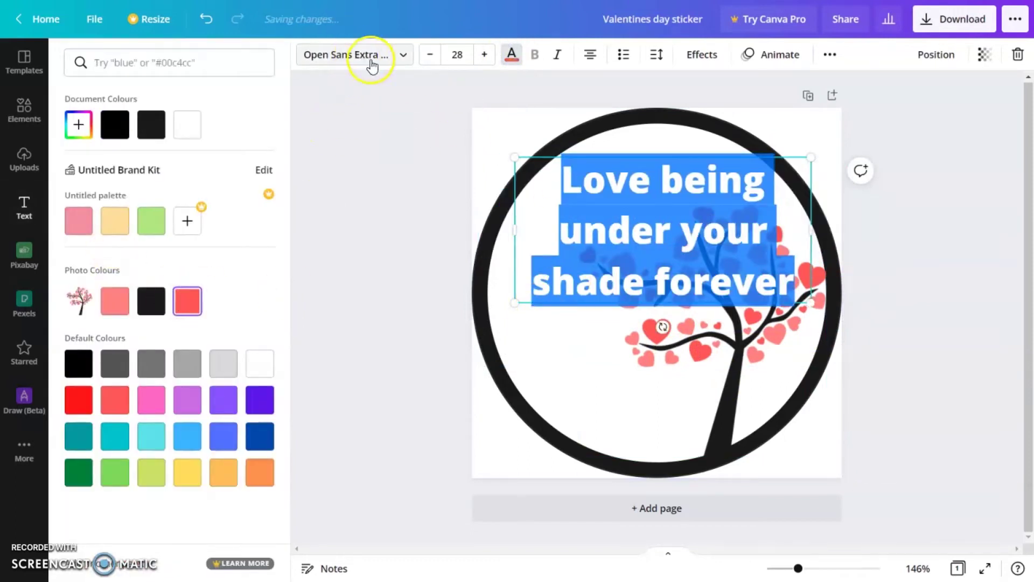
pyautogui.click(371, 59)
pyautogui.click(170, 151)
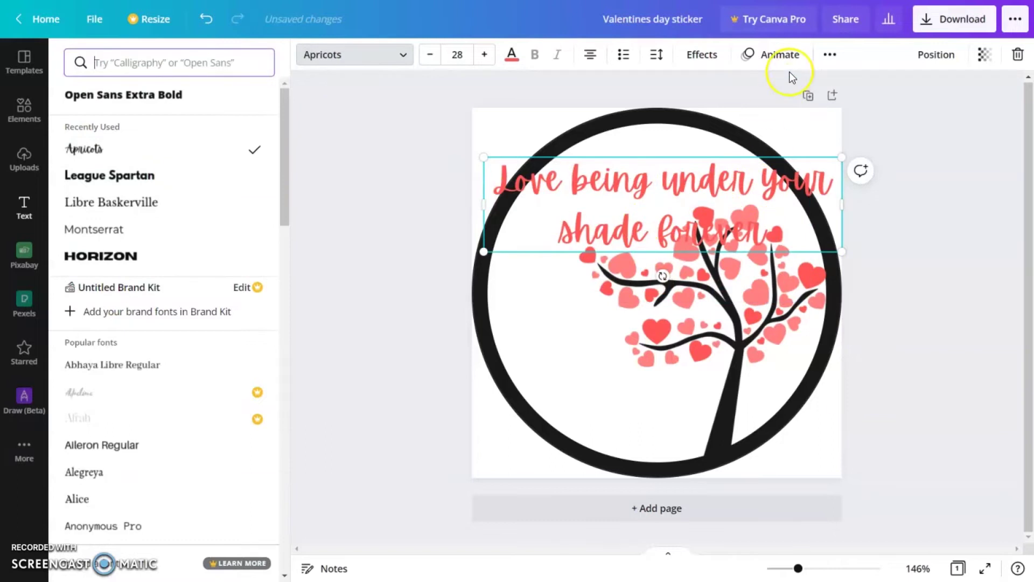
# - Apply the Curve text shape to the heading and rotate it to follow the left side of the ring
pyautogui.click(702, 56)
pyautogui.click(167, 437)
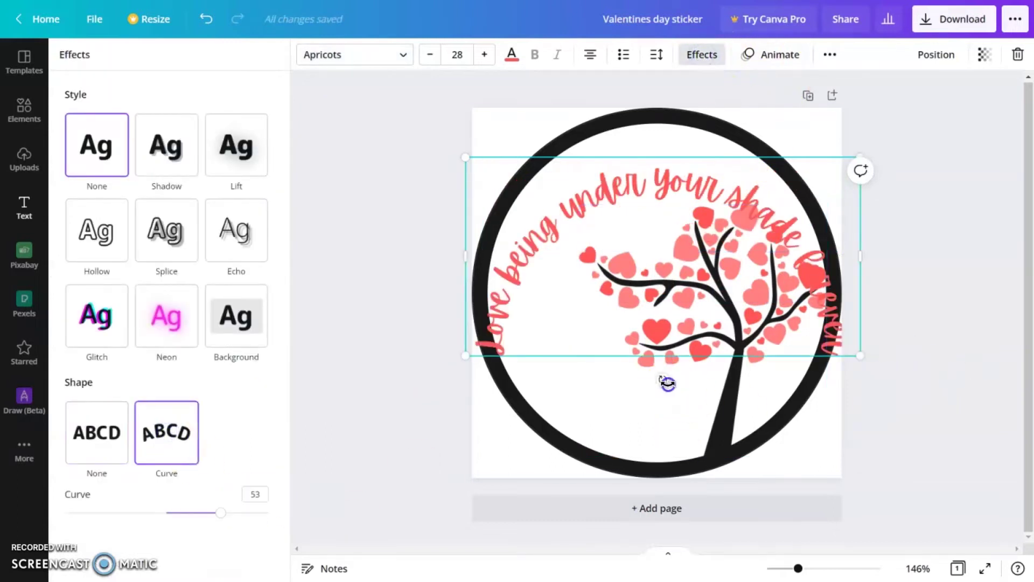
pyautogui.moveTo(667, 383); pyautogui.dragTo(811, 334)
pyautogui.moveTo(616, 405); pyautogui.dragTo(534, 405)
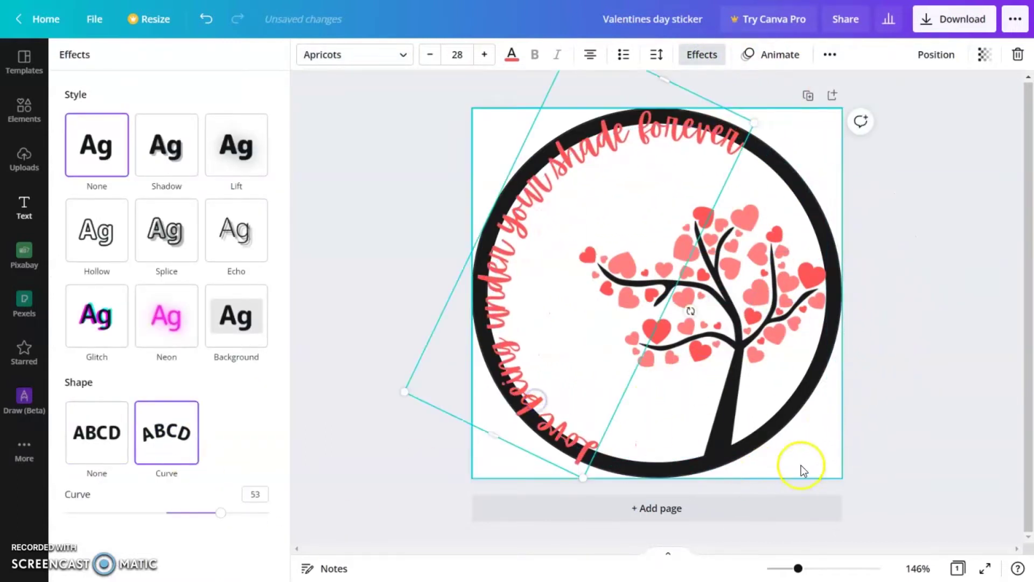
# - Scale the curved text down to size 23.1 and position it inside the ring, clear of the black border
pyautogui.moveTo(757, 124); pyautogui.dragTo(734, 144)
pyautogui.moveTo(566, 413); pyautogui.dragTo(584, 418)
pyautogui.moveTo(750, 148)
pyautogui.mouseDown()
pyautogui.moveTo(809, 139)
pyautogui.moveTo(792, 131)
pyautogui.moveTo(754, 156)
pyautogui.mouseUp()
pyautogui.moveTo(551, 386); pyautogui.dragTo(547, 374)
pyautogui.click(938, 302)
pyautogui.click(517, 277)
pyautogui.moveTo(749, 141)
pyautogui.mouseDown()
pyautogui.moveTo(728, 152)
pyautogui.moveTo(740, 144)
pyautogui.mouseUp()
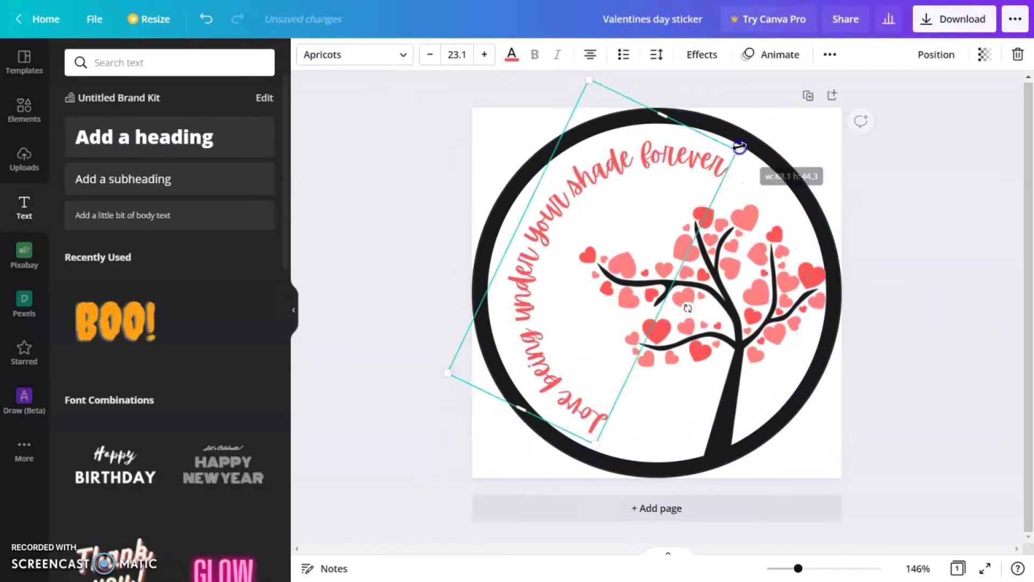
pyautogui.click(937, 311)
# - Fine-tune the curved text's size, rotation and position along the left inner edge of the ring
pyautogui.doubleClick(555, 385)
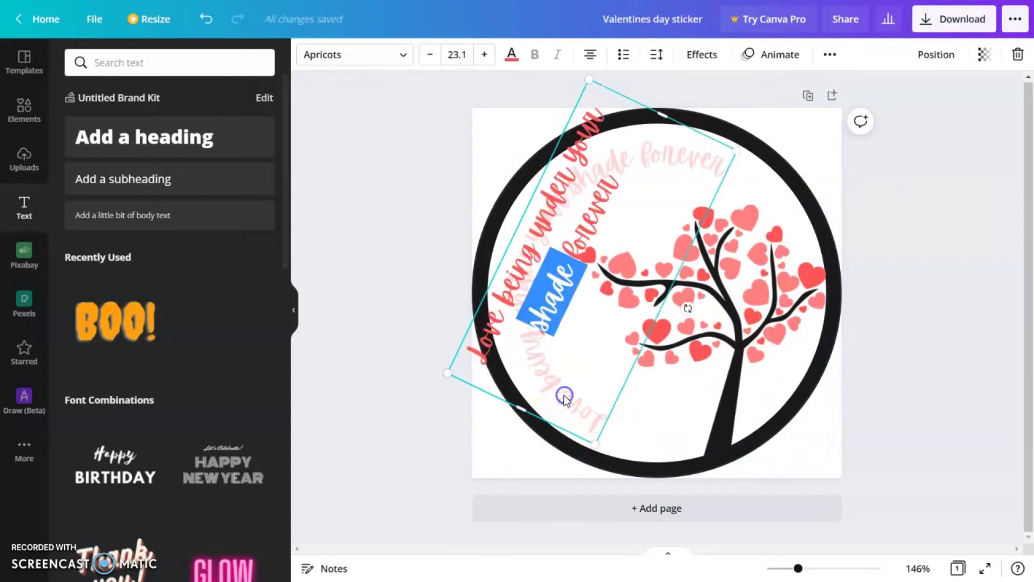
pyautogui.hotkey('ctrl', 'a')
pyautogui.tripleClick(555, 215)
pyautogui.click(464, 54)
pyautogui.write('24.5')
pyautogui.moveTo(740, 147)
pyautogui.mouseDown()
pyautogui.moveTo(768, 153)
pyautogui.moveTo(743, 143)
pyautogui.mouseUp()
pyautogui.moveTo(697, 307); pyautogui.dragTo(705, 289)
pyautogui.click(924, 350)
pyautogui.click(695, 153)
pyautogui.moveTo(713, 132); pyautogui.dragTo(679, 153)
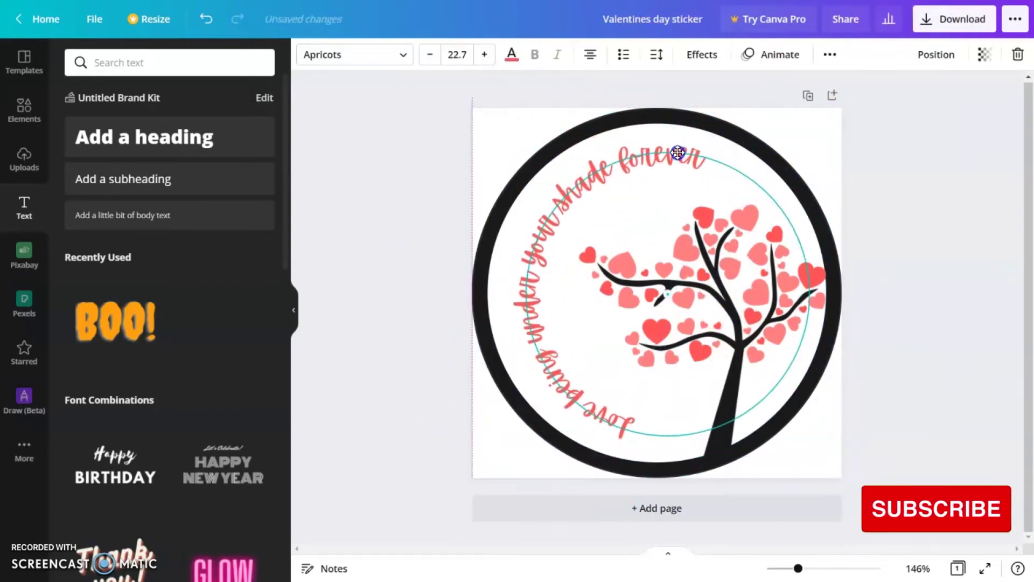
# - Enlarge the heart tree toward the left and rescale the curved text so both fit together inside the ring
pyautogui.click(752, 281)
pyautogui.moveTo(825, 206); pyautogui.dragTo(838, 192)
pyautogui.moveTo(752, 281); pyautogui.dragTo(736, 275)
pyautogui.moveTo(706, 144); pyautogui.dragTo(723, 124)
pyautogui.moveTo(624, 252); pyautogui.dragTo(612, 254)
pyautogui.click(735, 280)
pyautogui.moveTo(546, 327); pyautogui.dragTo(557, 327)
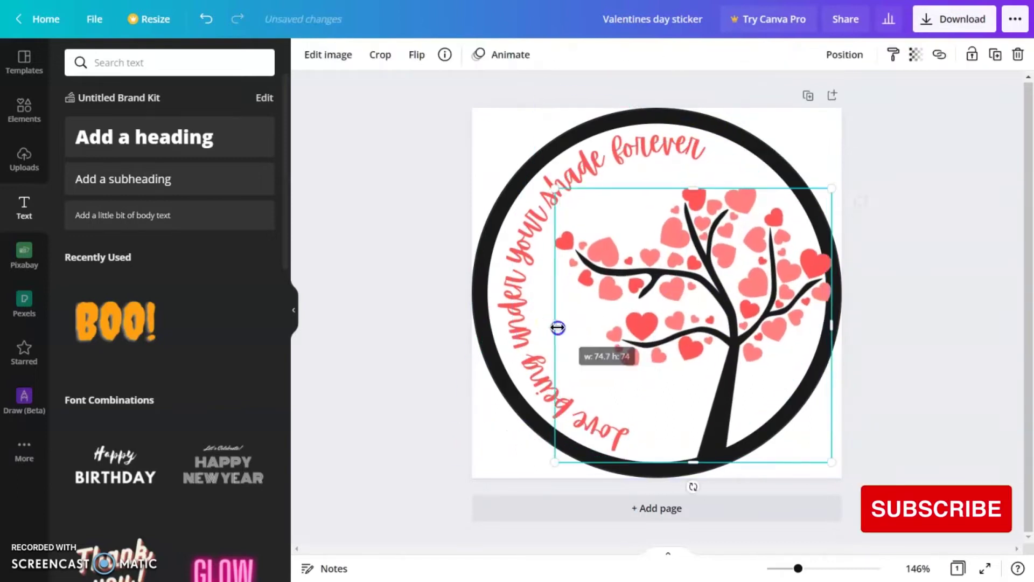
pyautogui.click(689, 153)
pyautogui.moveTo(712, 127); pyautogui.dragTo(710, 132)
pyautogui.click(973, 353)
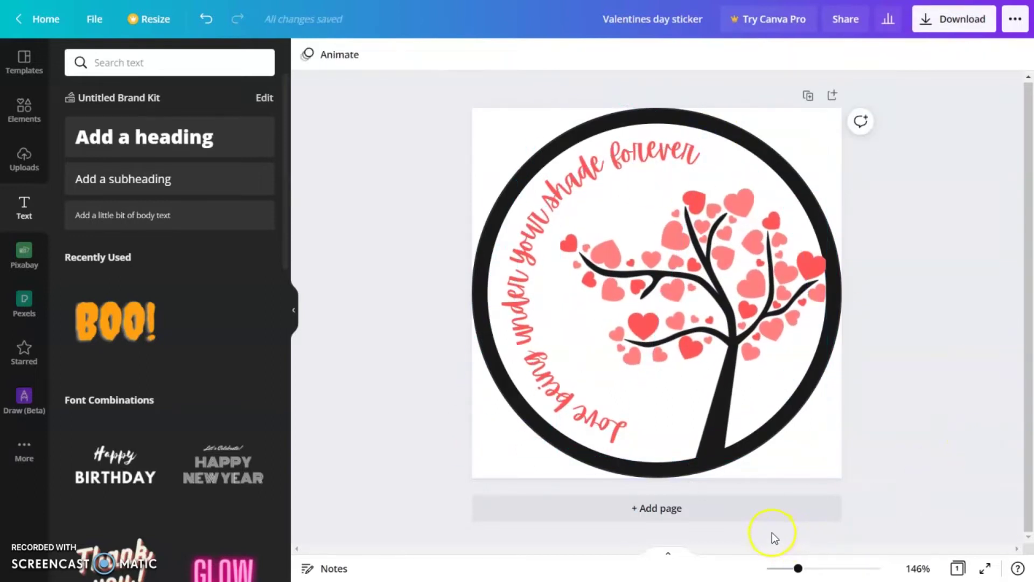
# - Add a second page and fill it with a circle shape from the recently used elements
pyautogui.click(774, 511)
pyautogui.click(20, 119)
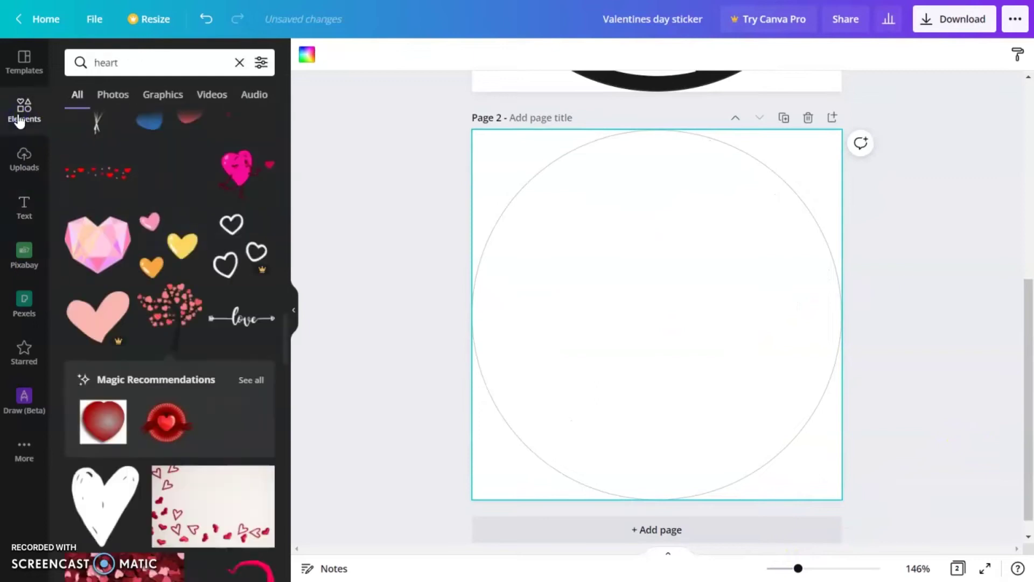
pyautogui.click(239, 63)
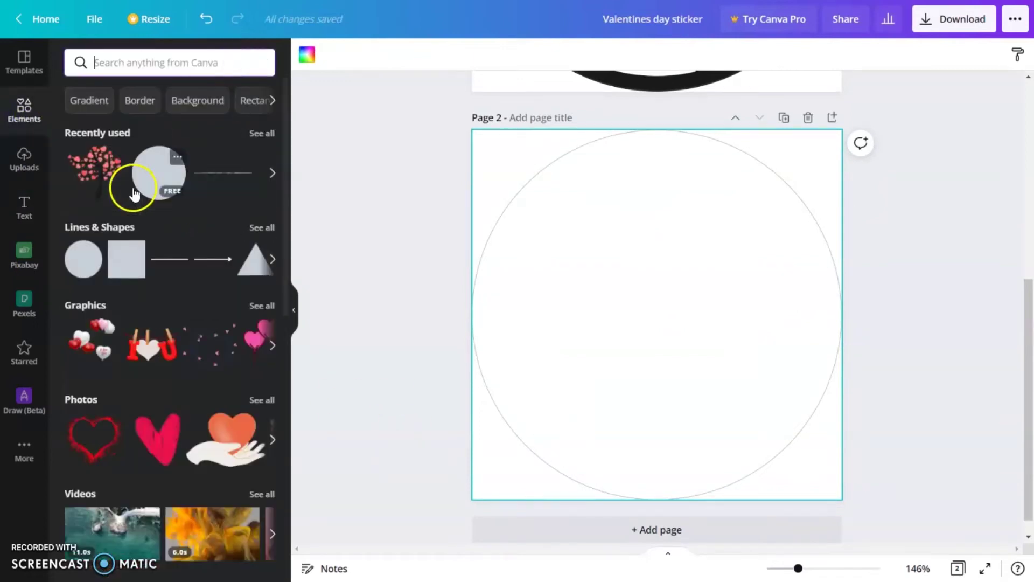
pyautogui.click(153, 172)
pyautogui.moveTo(748, 221); pyautogui.dragTo(863, 152)
# - Colour the circle on page 2 with the red from the tree graphic's photo colours
pyautogui.click(307, 54)
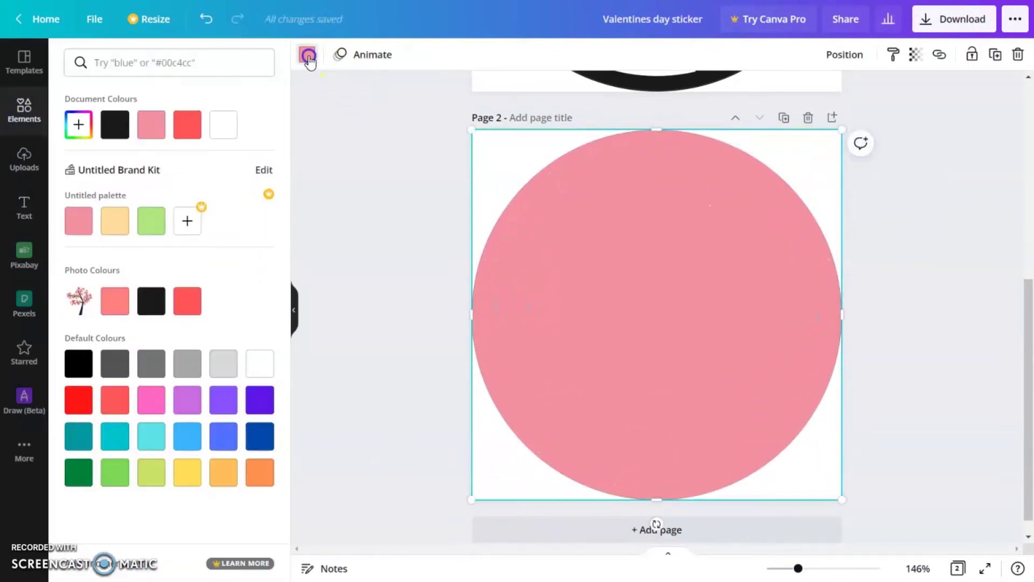
pyautogui.click(176, 300)
pyautogui.click(392, 309)
# - Search the elements for "heart", add the flat red heart to page 2 and colour it white
pyautogui.click(161, 62)
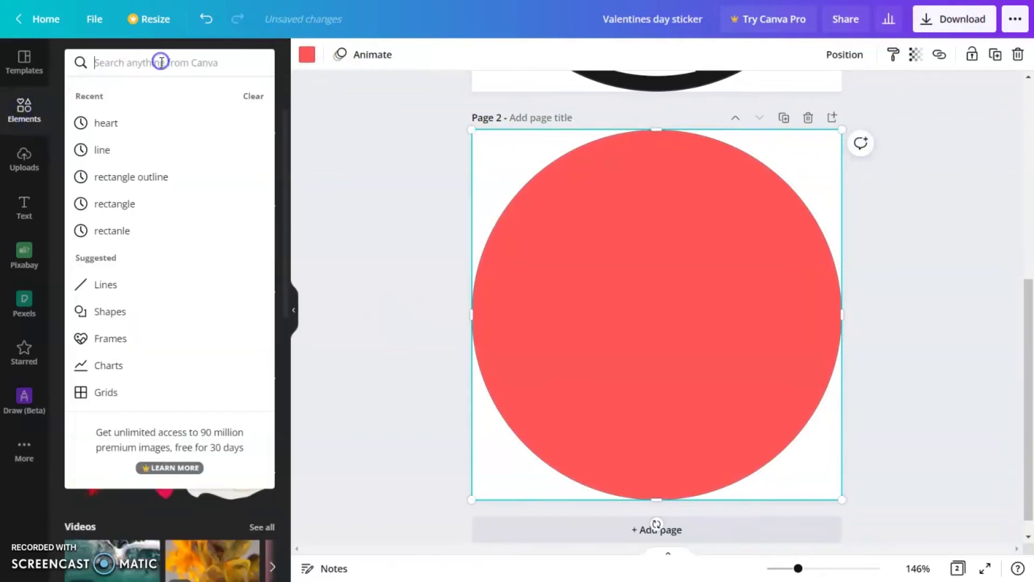
pyautogui.click(129, 135)
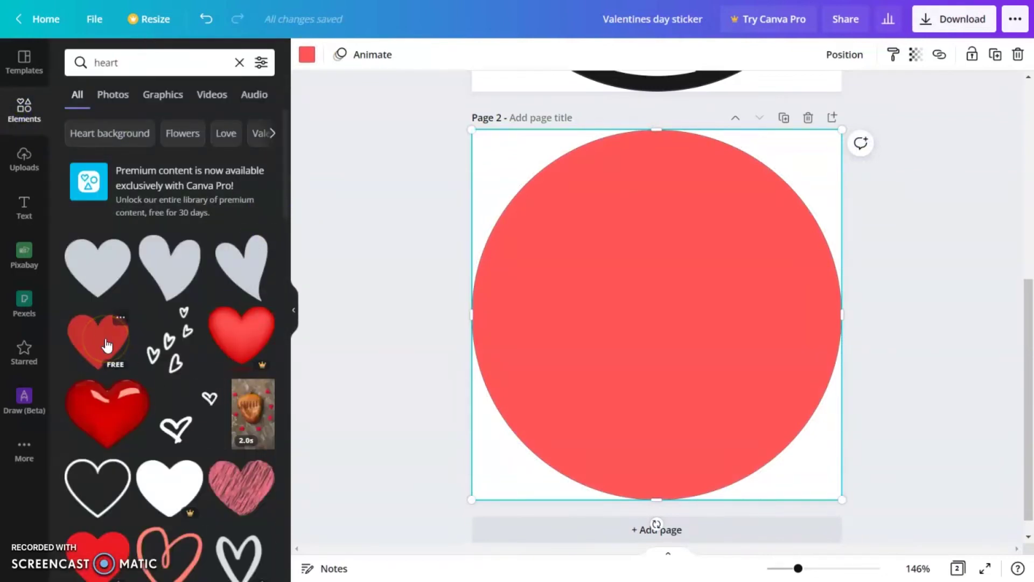
pyautogui.click(107, 346)
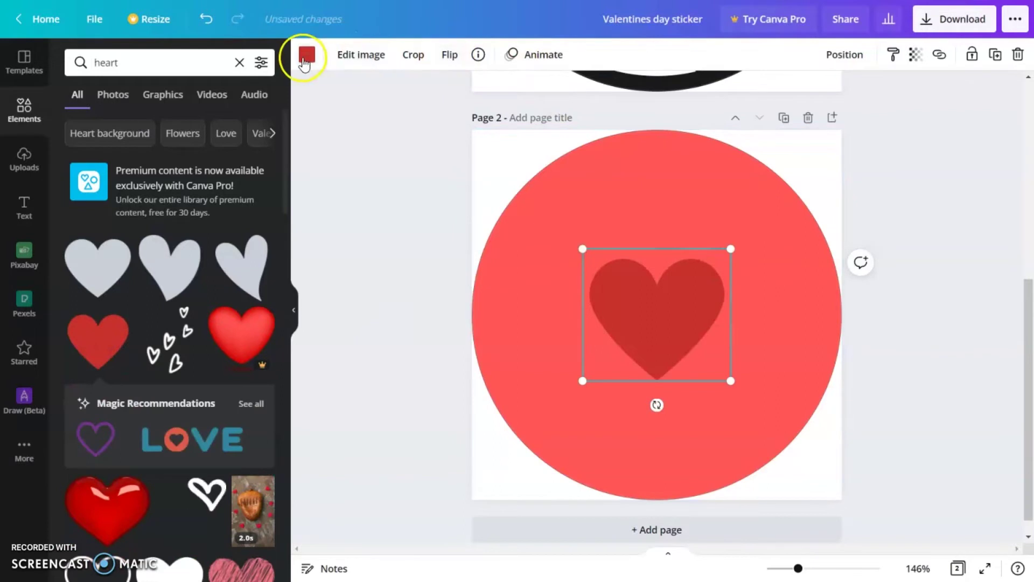
pyautogui.click(307, 54)
pyautogui.click(260, 364)
# - Enlarge the white heart slightly and move it to the lower right of the red circle
pyautogui.moveTo(730, 249); pyautogui.dragTo(743, 237)
pyautogui.moveTo(647, 306); pyautogui.dragTo(737, 379)
pyautogui.click(368, 206)
# - Limit the heart results to graphics and add the white outlined double-heart graphic to page 2
pyautogui.scroll(-9, 177, 329)
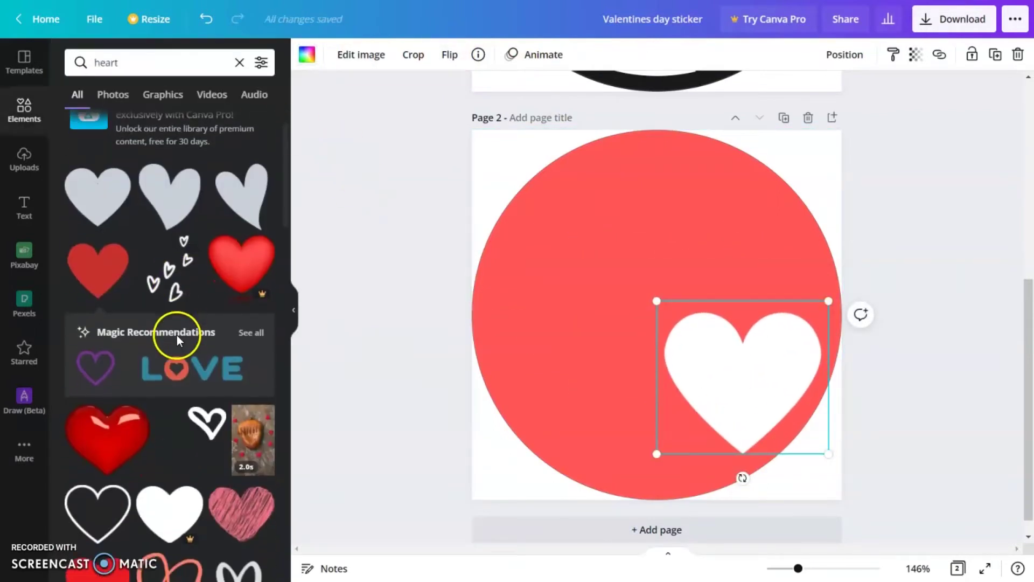
pyautogui.scroll(-15, 178, 333)
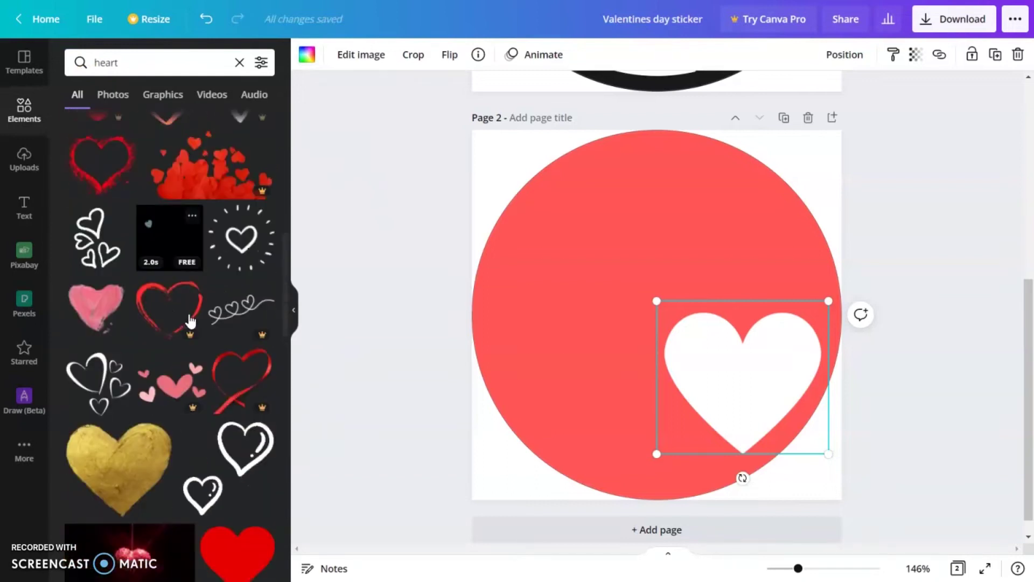
pyautogui.click(159, 93)
pyautogui.scroll(-10, 243, 361)
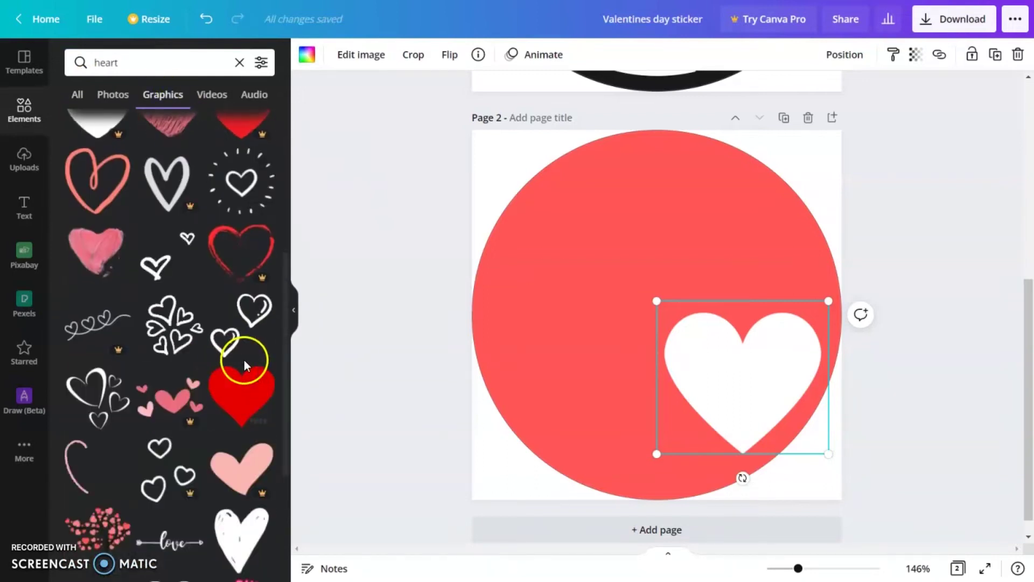
pyautogui.click(246, 400)
# - Shrink the outlined double-heart graphic and move it to the upper right of the circle, above the white heart
pyautogui.moveTo(731, 243); pyautogui.dragTo(709, 260)
pyautogui.moveTo(657, 289); pyautogui.dragTo(772, 237)
pyautogui.moveTo(819, 206); pyautogui.dragTo(746, 199)
# - Duplicate the outlined double-heart graphic and arrange both pairs, slightly rotated, as four hearts rising from the white heart
pyautogui.hotkey('ctrl', 'd')
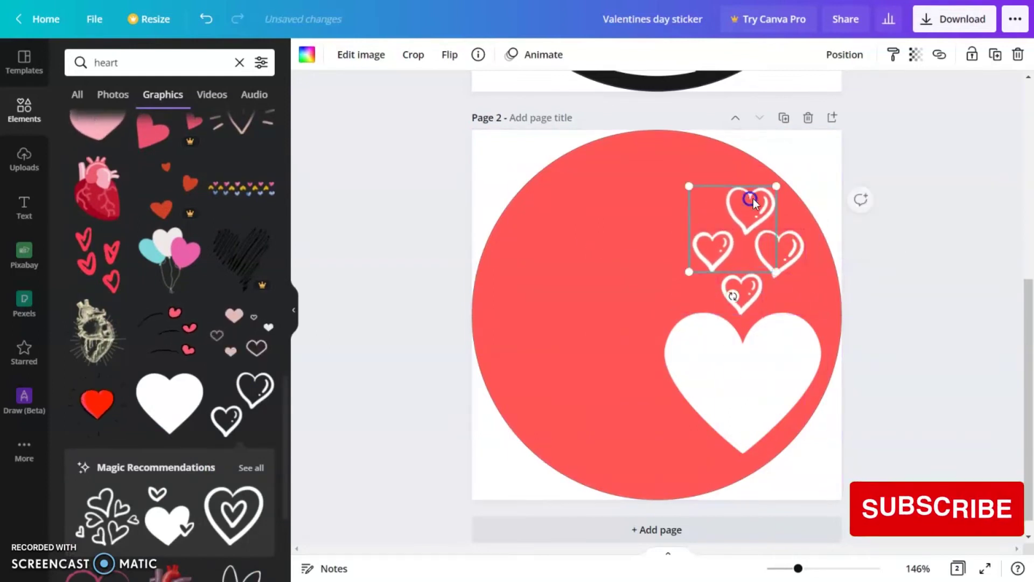
pyautogui.keyDown('shift'); pyautogui.click(796, 245); pyautogui.keyUp('shift')
pyautogui.moveTo(795, 245); pyautogui.dragTo(791, 255)
pyautogui.click(958, 215)
pyautogui.moveTo(753, 214); pyautogui.dragTo(775, 185)
pyautogui.moveTo(728, 303); pyautogui.dragTo(747, 300)
pyautogui.hotkey('ctrl', 'z')
pyautogui.click(762, 191)
pyautogui.moveTo(732, 238); pyautogui.dragTo(727, 229)
pyautogui.click(923, 313)
# - Add a heading reading "I AM", place it near the top of the circle and colour it white
pyautogui.click(25, 209)
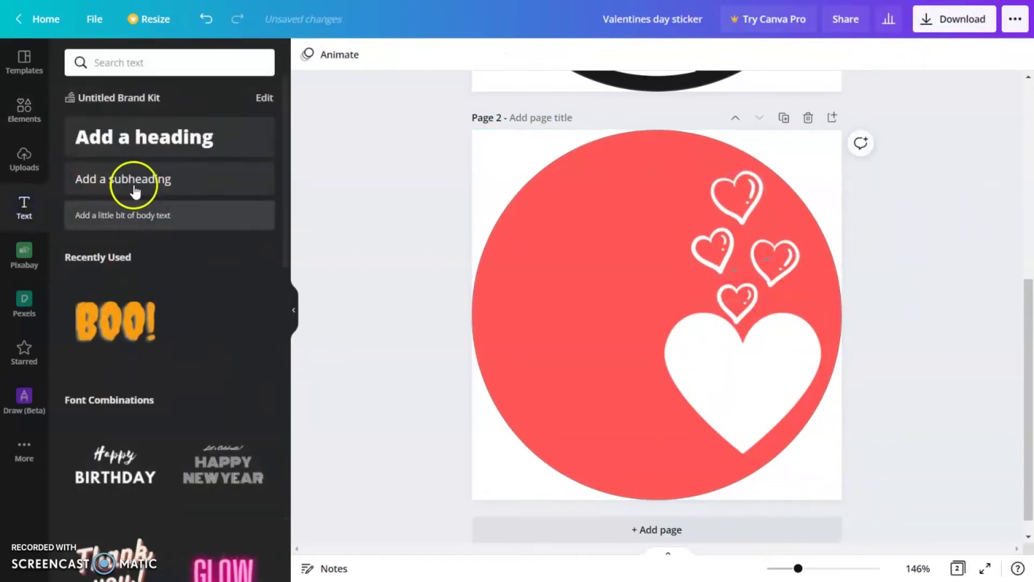
pyautogui.click(140, 137)
pyautogui.press('BackSpace')
pyautogui.click(914, 425)
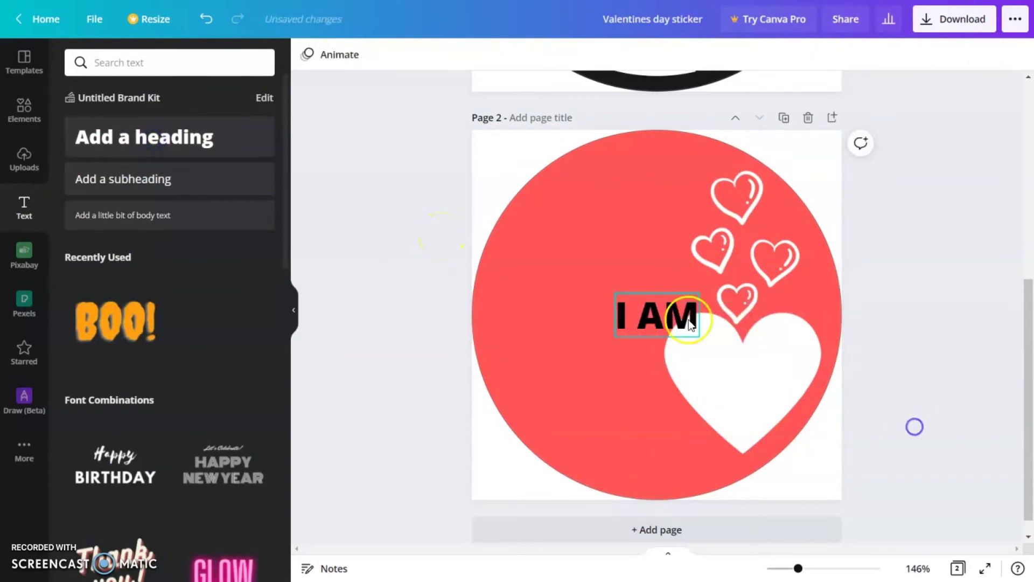
pyautogui.moveTo(663, 316); pyautogui.dragTo(642, 180)
pyautogui.click(512, 55)
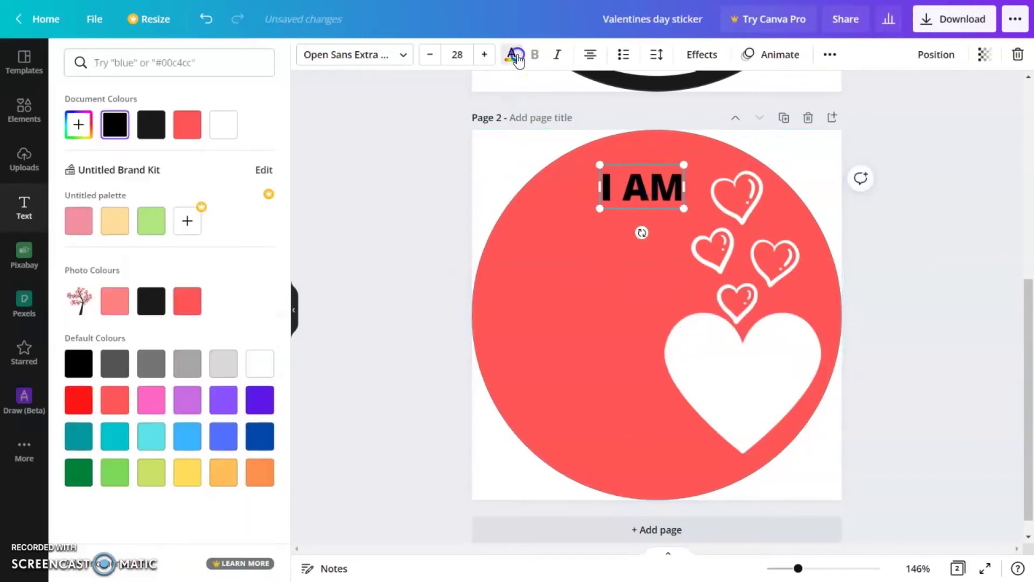
pyautogui.click(226, 126)
# - Add the white line "Full of" under "I AM", and "Love" in the Apricots font at size 73.3 beneath it
pyautogui.click(667, 191)
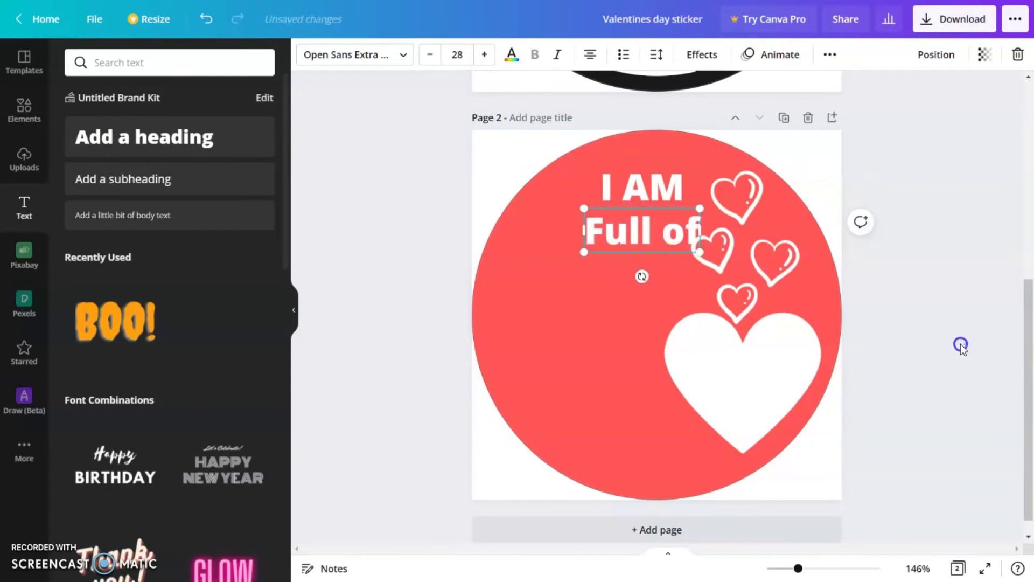
pyautogui.moveTo(638, 230); pyautogui.dragTo(624, 229)
pyautogui.write('Lov')
pyautogui.click(321, 54)
pyautogui.click(149, 97)
pyautogui.moveTo(654, 301); pyautogui.dragTo(602, 300)
pyautogui.click(928, 319)
# - Copy the "Full of" text beneath "Love" and change it to "When", removing any surplus text box
pyautogui.click(457, 232)
pyautogui.click(629, 246)
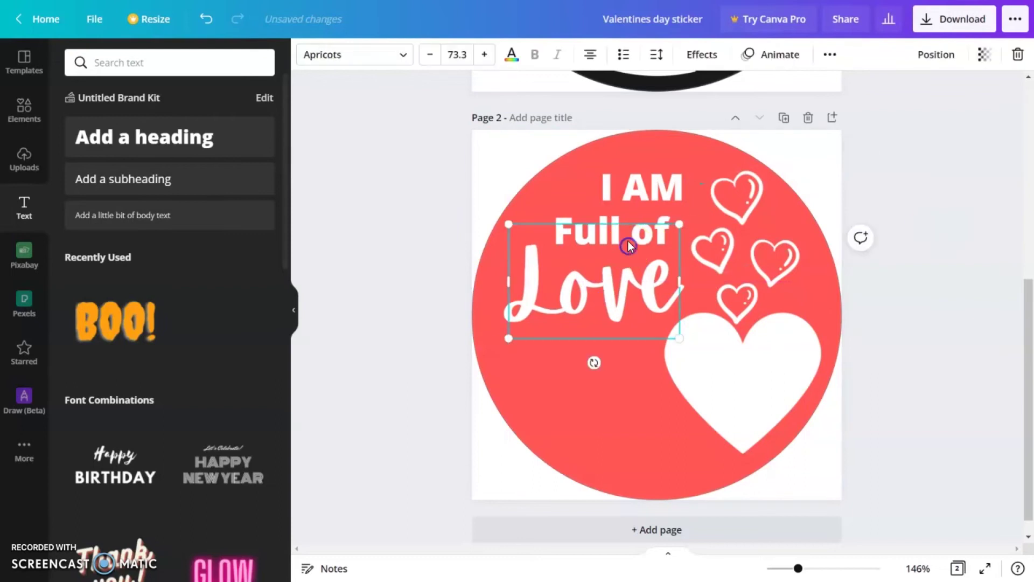
pyautogui.doubleClick(621, 363)
pyautogui.write('When')
pyautogui.click(958, 395)
pyautogui.moveTo(635, 360); pyautogui.dragTo(585, 404)
pyautogui.press('Delete')
# - Copy the "Love" text below "When" and change its wording to "Together"
pyautogui.click(632, 292)
pyautogui.moveTo(610, 288); pyautogui.dragTo(609, 412)
pyautogui.doubleClick(608, 412)
pyautogui.write('Together')
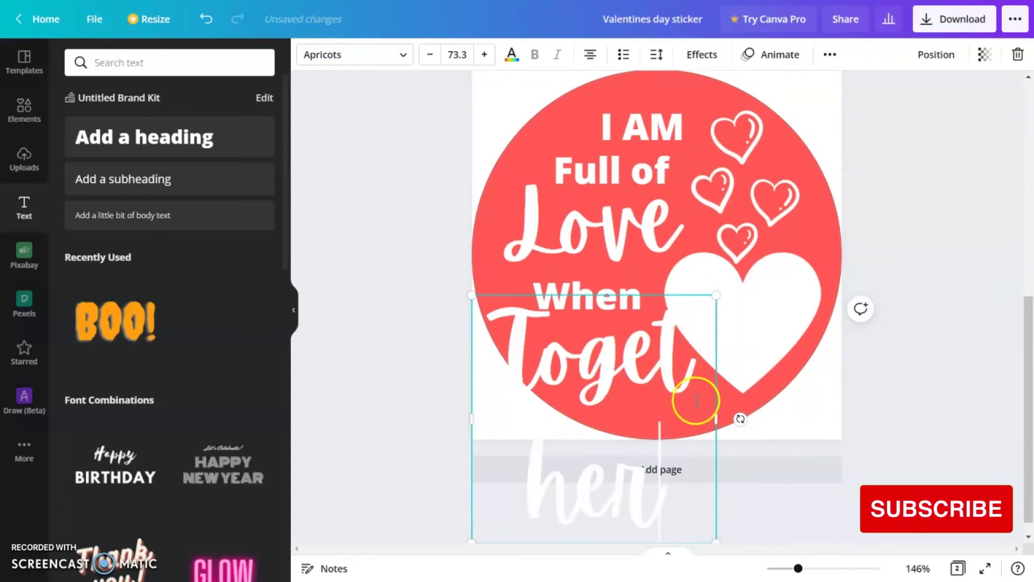
# - Reduce the font size of the whole word "Together" in several increments
pyautogui.hotkey('ctrl', 'a')
pyautogui.click(430, 54)
pyautogui.click(430, 55)
pyautogui.click(430, 54)
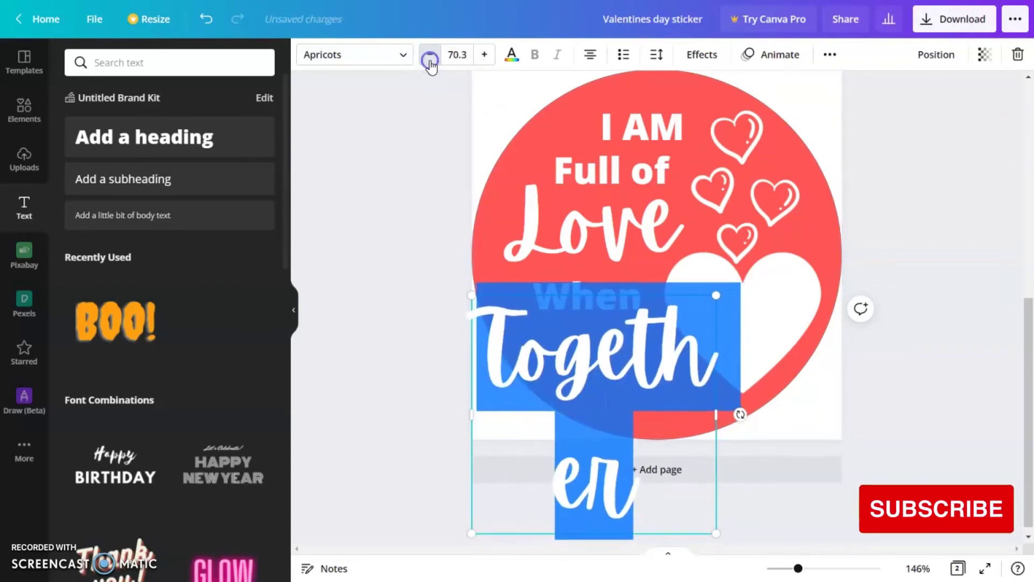
pyautogui.click(430, 59)
pyautogui.click(430, 59)
pyautogui.click(430, 59)
pyautogui.click(686, 423)
pyautogui.click(687, 403)
# - Scale down "Together" to fit on one line beside the white heart and position it low in the circle
pyautogui.moveTo(702, 411); pyautogui.dragTo(677, 401)
pyautogui.moveTo(594, 371); pyautogui.dragTo(627, 400)
pyautogui.click(606, 349)
pyautogui.moveTo(699, 429); pyautogui.dragTo(690, 426)
pyautogui.moveTo(647, 403); pyautogui.dragTo(655, 421)
# - Move "When" closer to "Love" and add a matching line "We are" beneath it
pyautogui.click(642, 346)
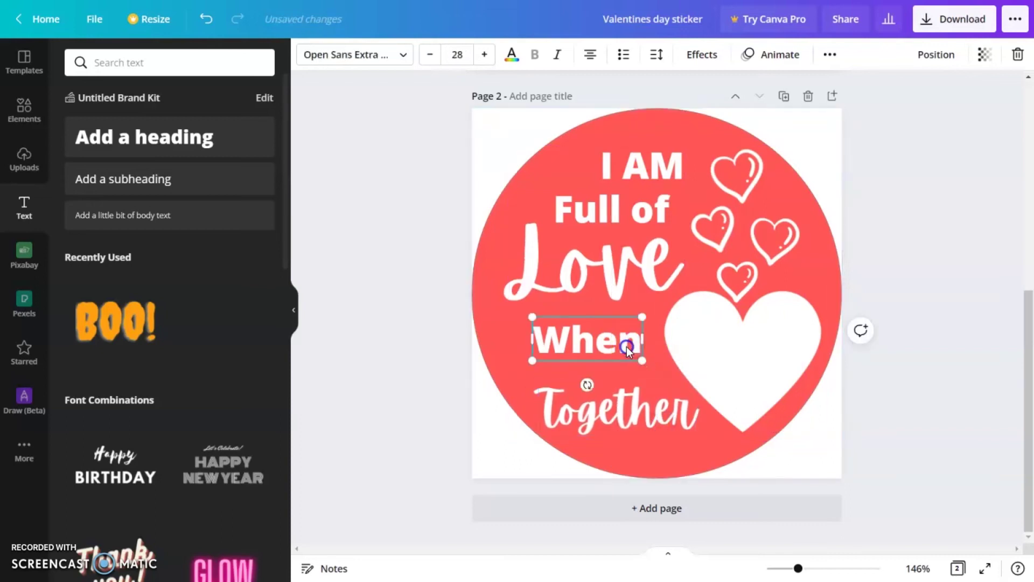
pyautogui.moveTo(620, 344); pyautogui.dragTo(604, 341)
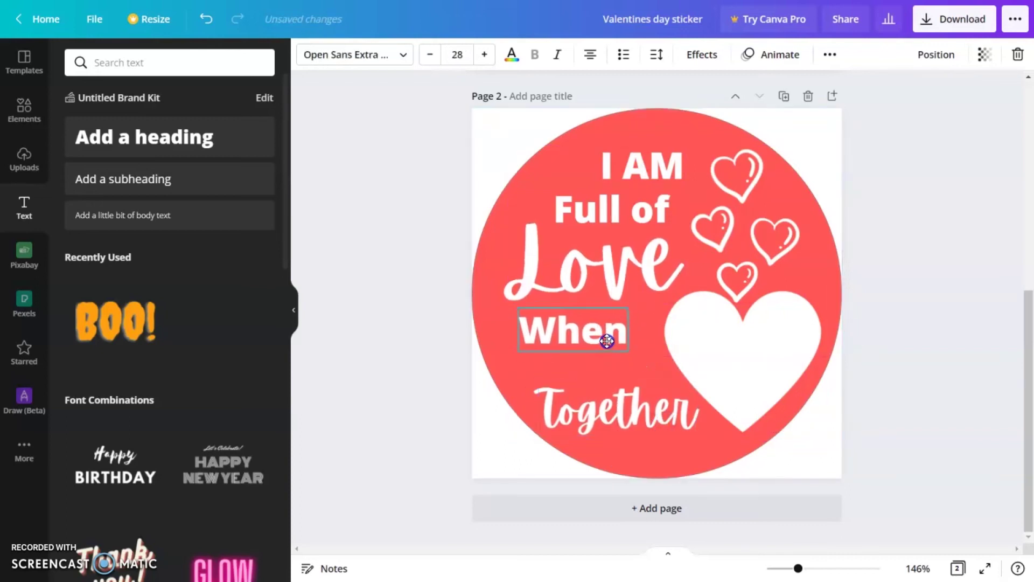
pyautogui.write('We are')
pyautogui.click(930, 430)
# - Shift "Together" down below "We are" and nudge "When" up to even out the line spacing
pyautogui.moveTo(604, 400); pyautogui.dragTo(623, 416)
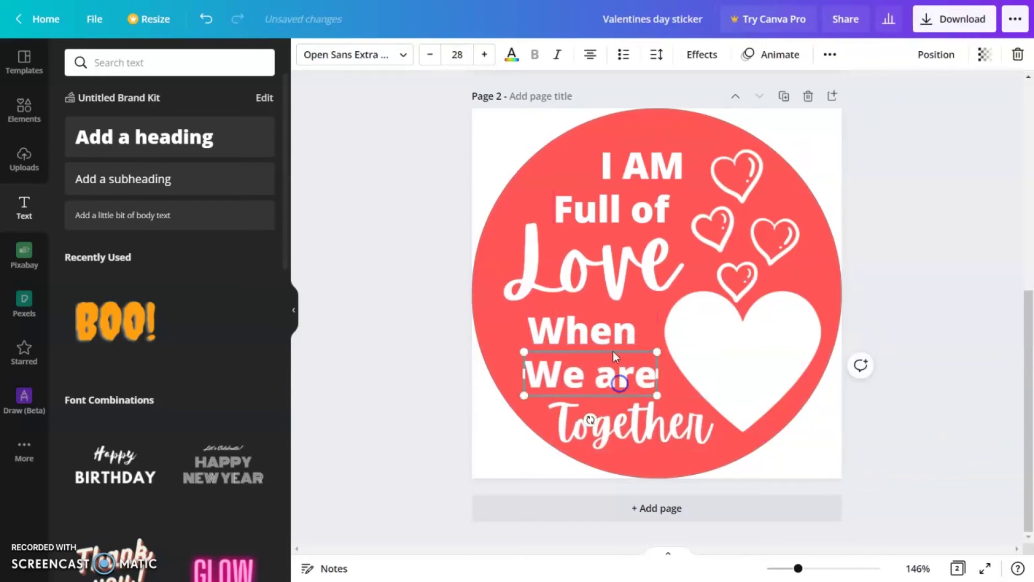
pyautogui.moveTo(613, 373); pyautogui.dragTo(607, 335)
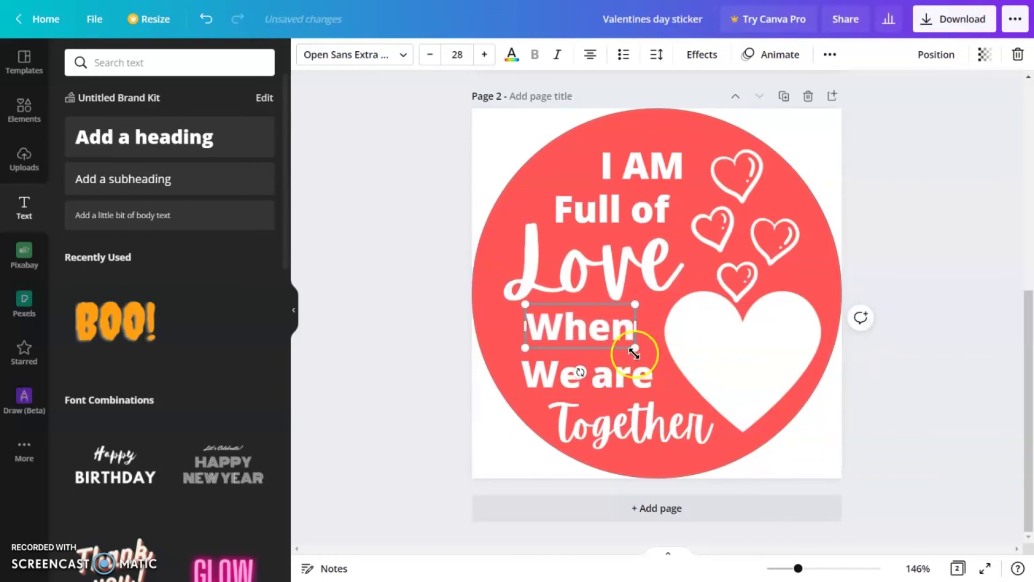
pyautogui.click(936, 392)
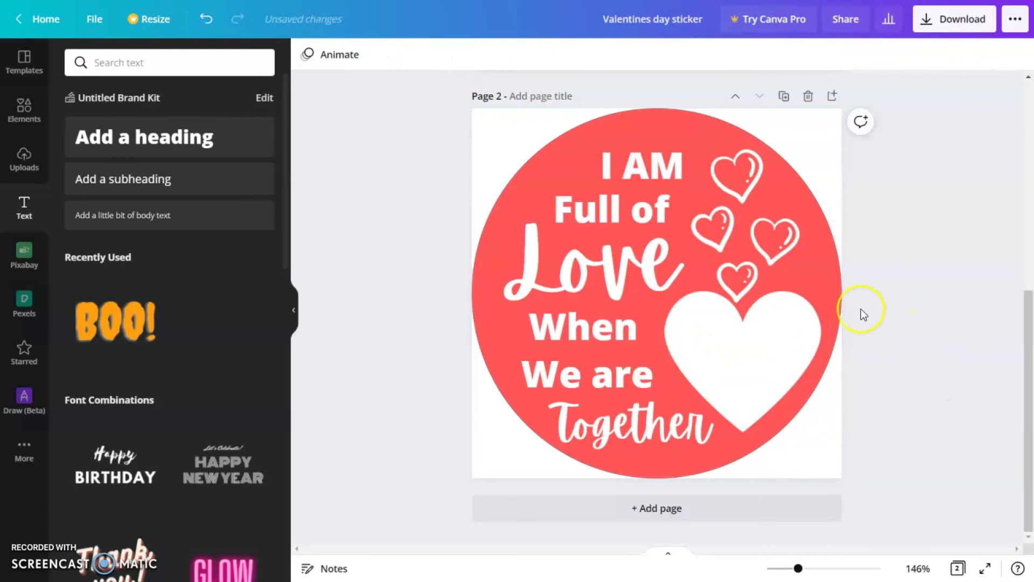
# - Add a third page below the finished heart sticker
pyautogui.click(794, 512)
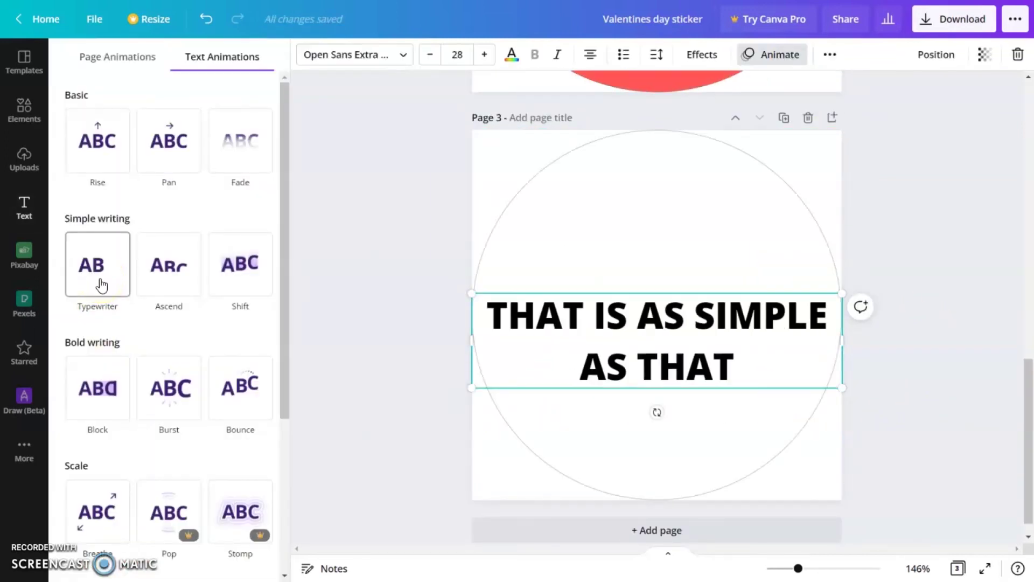
pyautogui.click(399, 334)
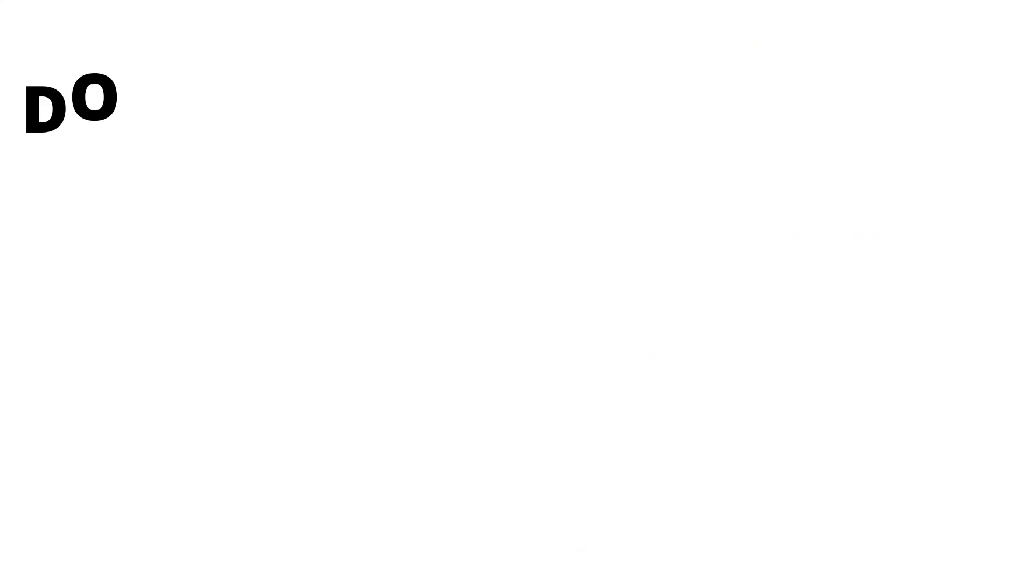